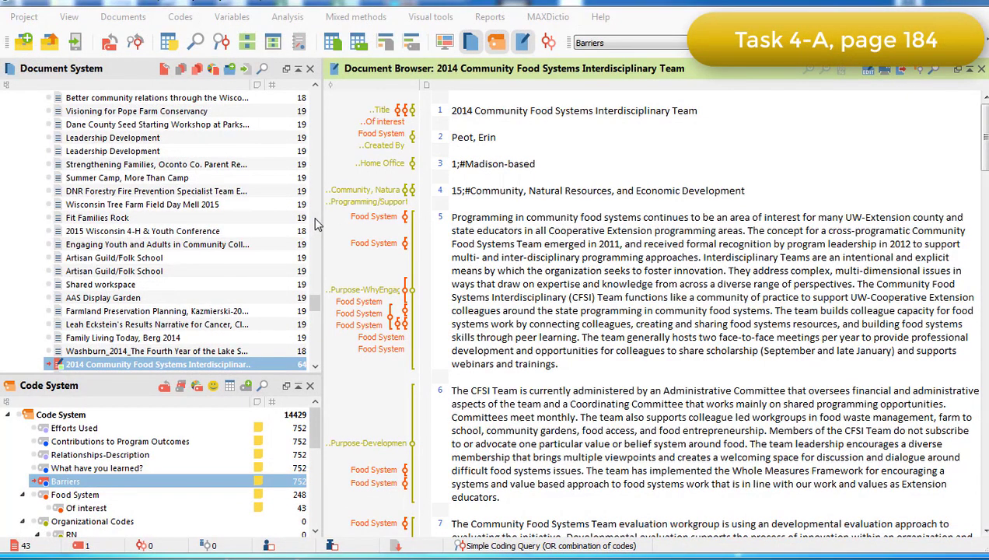
- Make Food System the current code and step through its coded segments in paragraph 5
click(67, 494)
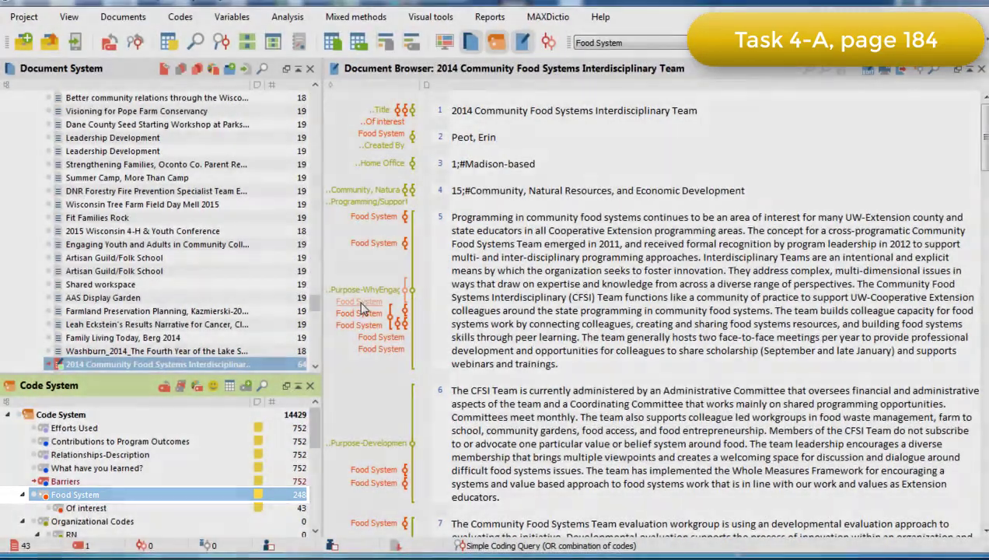
click(360, 303)
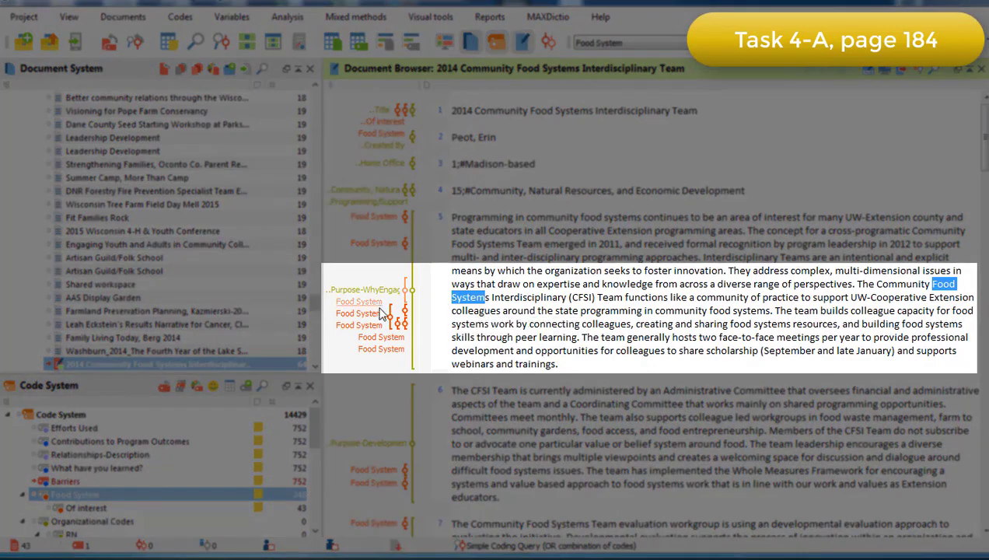
click(378, 313)
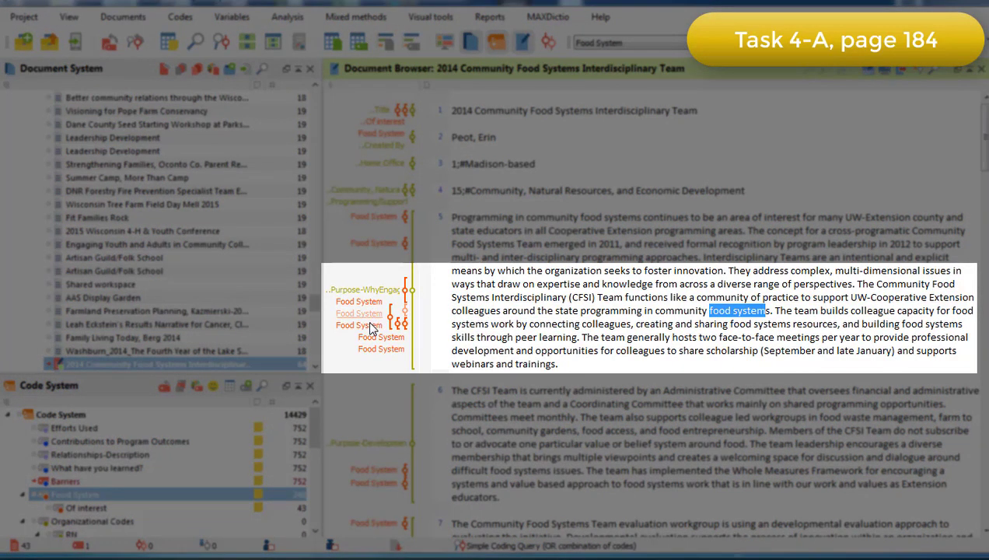
click(371, 330)
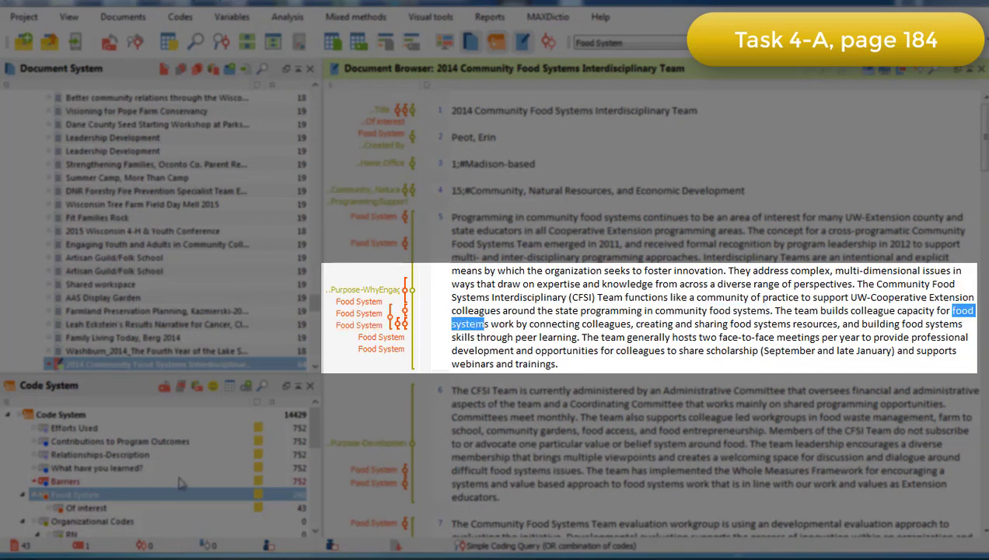
click(363, 316)
click(362, 314)
click(363, 318)
click(366, 322)
click(365, 314)
click(364, 317)
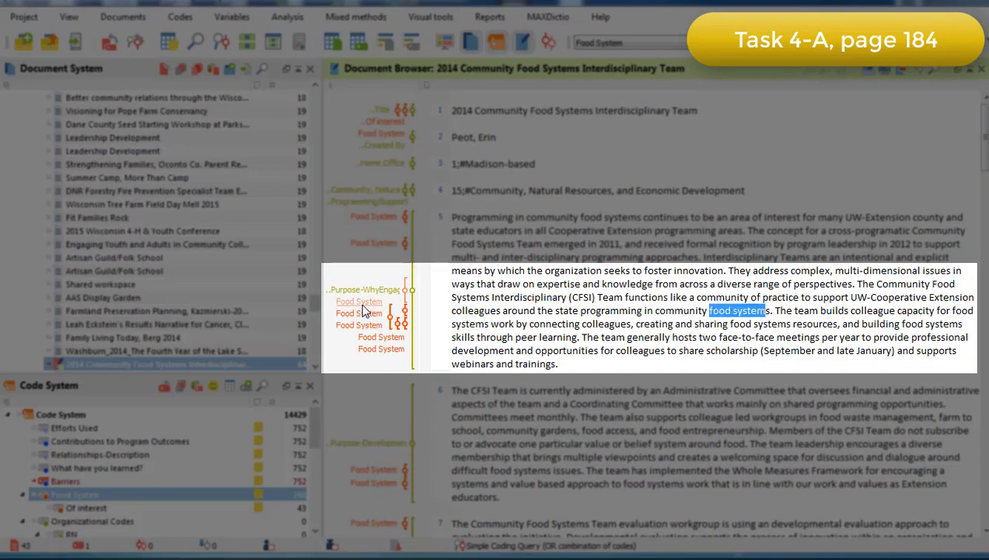
click(403, 325)
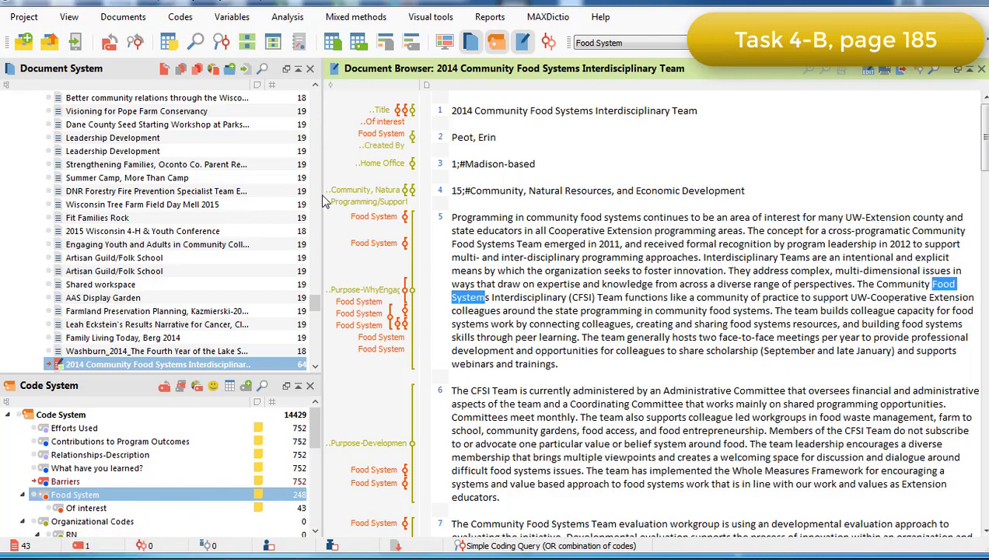
- Collapse the three race groups and Of interest<>0, then expand and select the Food System<>0 set
drag(314, 303, 314, 97)
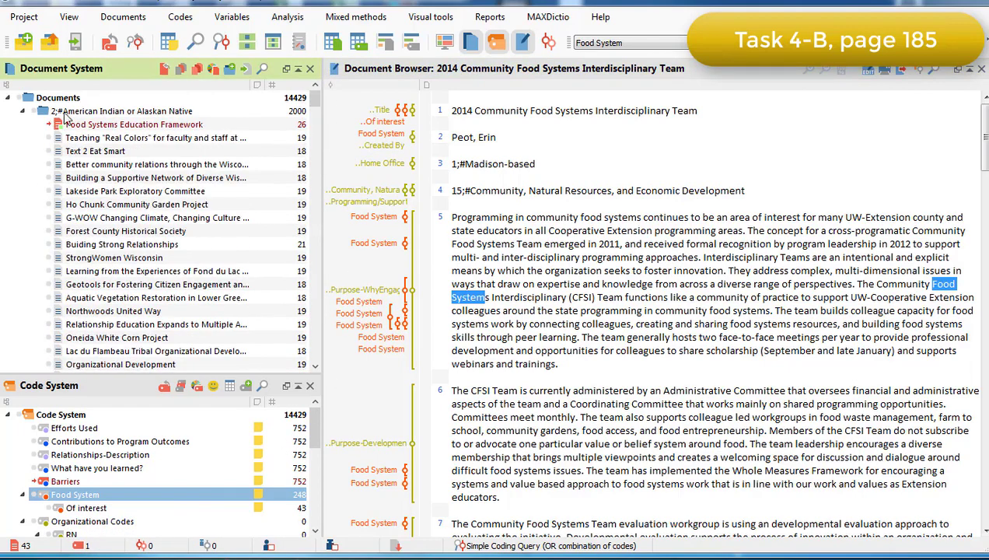
click(23, 111)
click(23, 151)
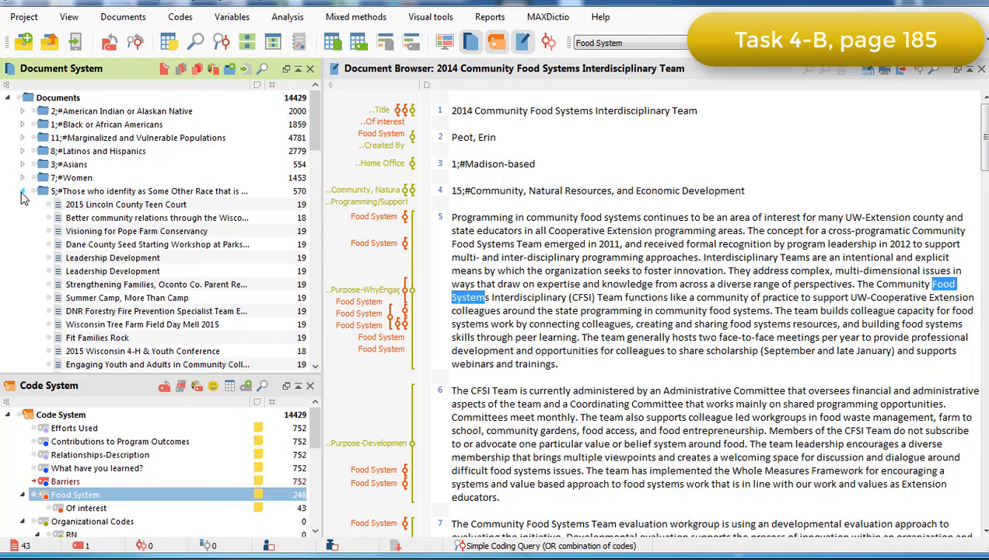
click(22, 192)
click(23, 271)
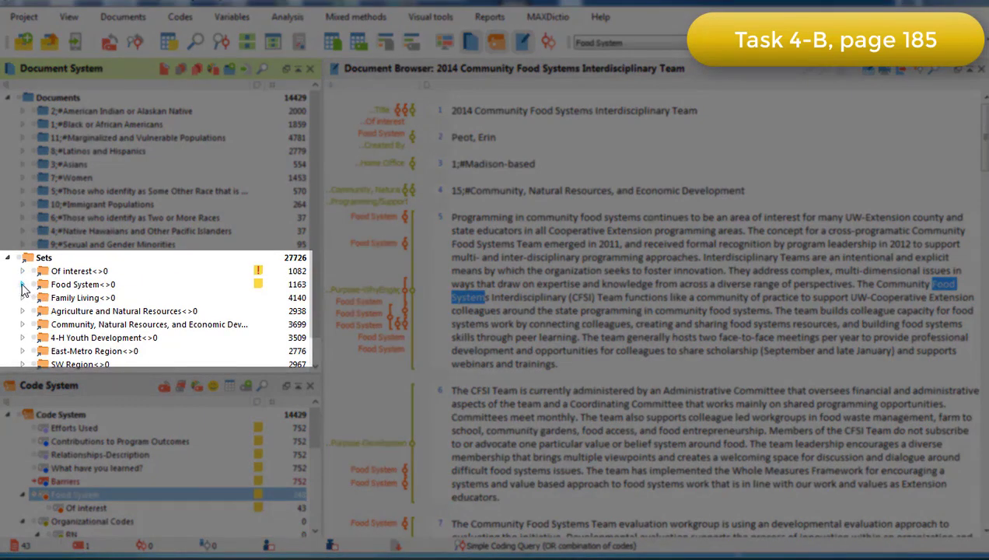
click(22, 284)
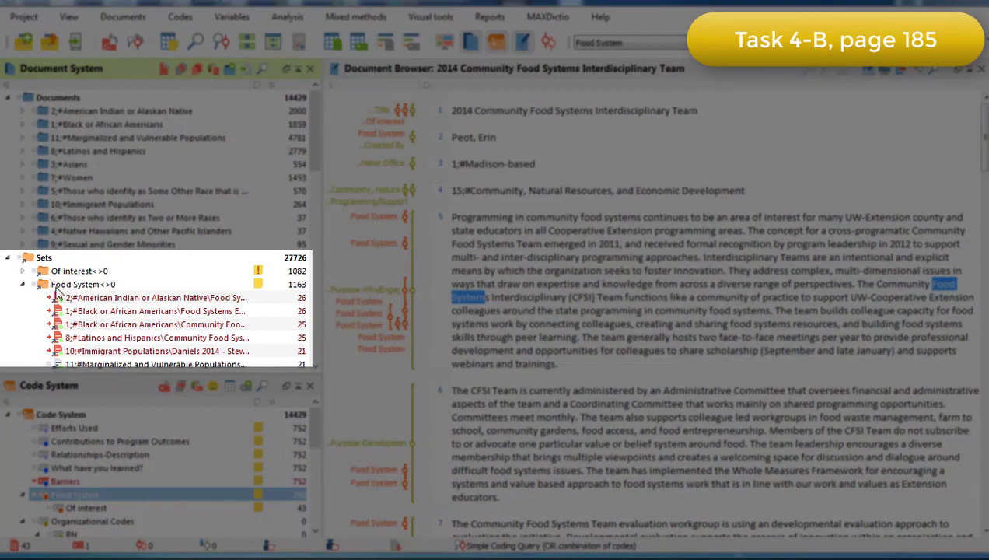
click(61, 284)
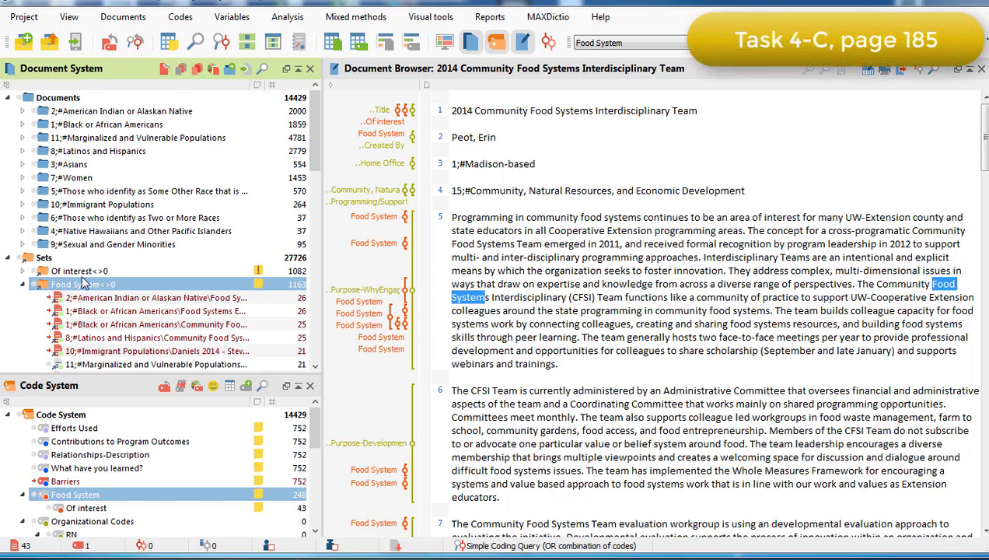
click(232, 17)
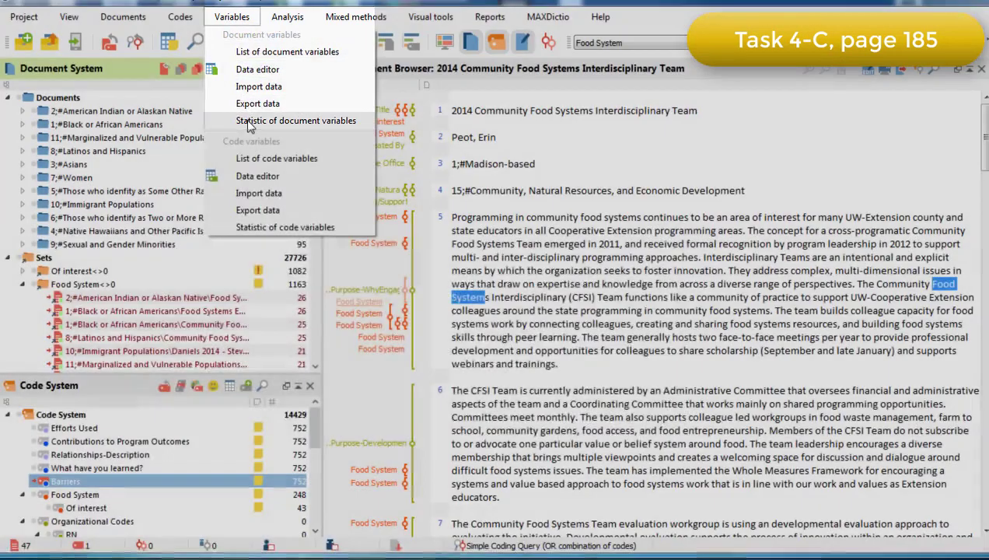
click(246, 120)
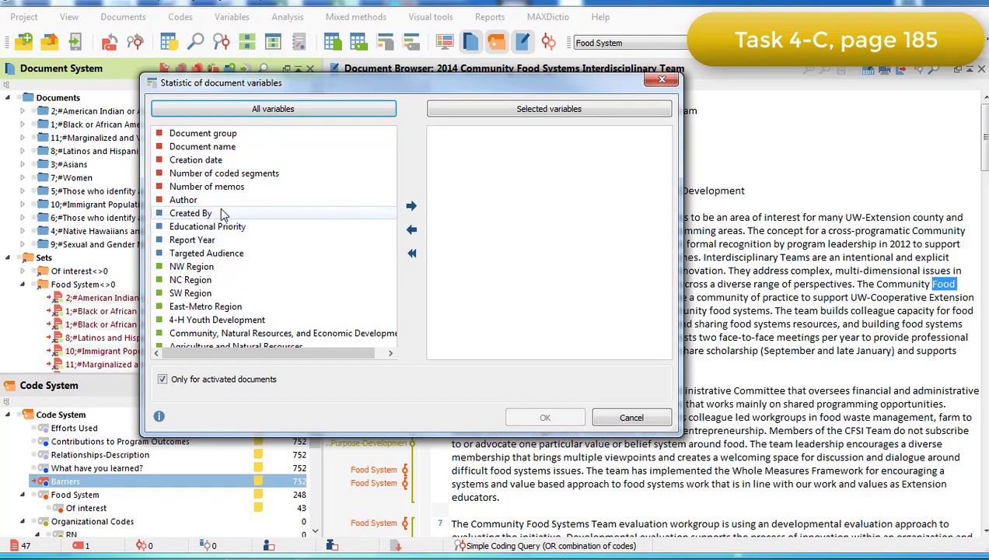
click(225, 213)
click(412, 205)
click(546, 418)
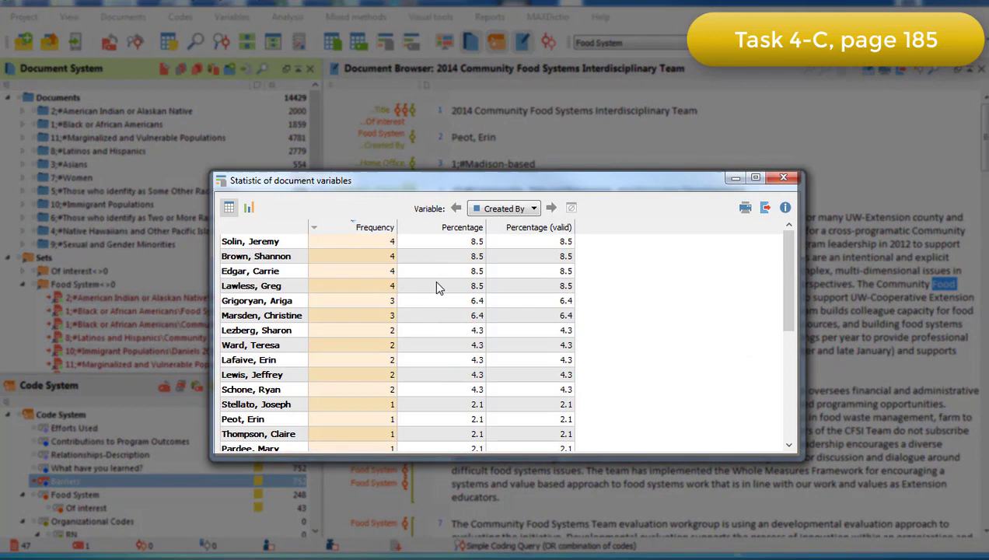
scroll(433, 280, down, 5)
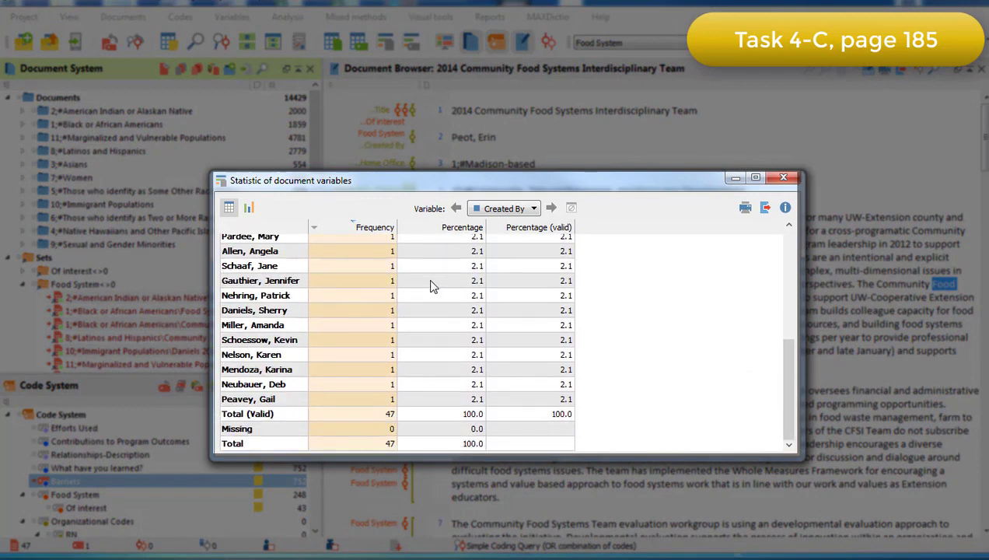
scroll(432, 282, up, 5)
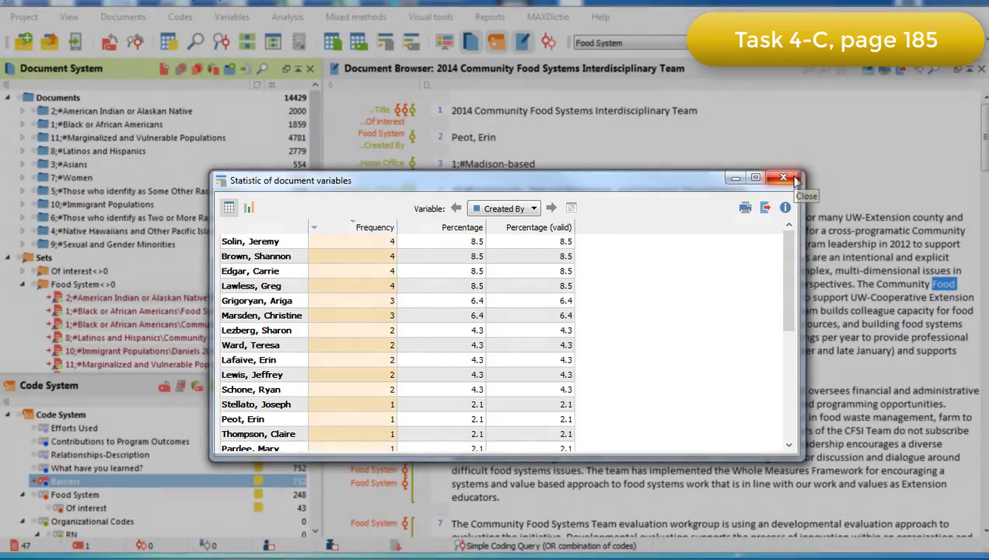
click(784, 178)
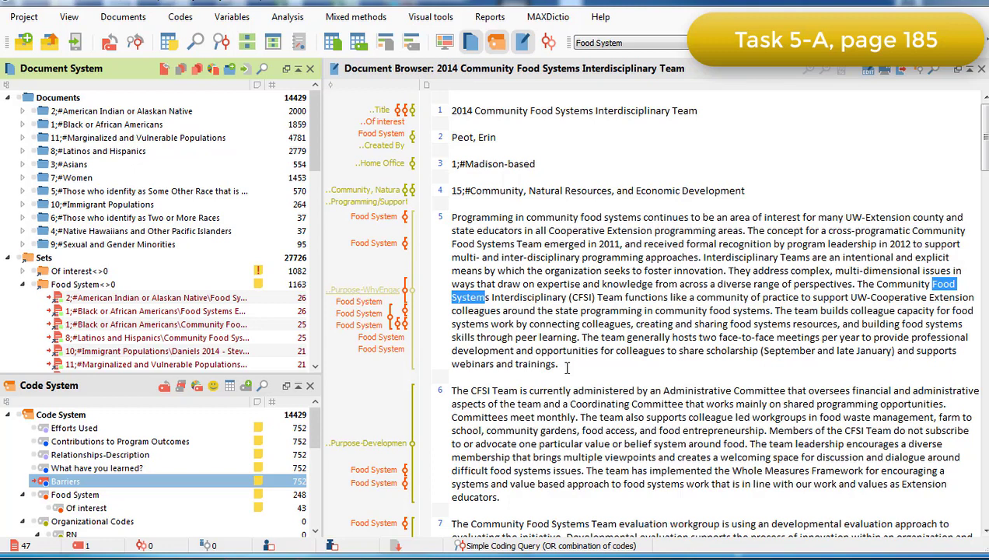
- Filter the coding stripe so only orange codings are shown
click(566, 369)
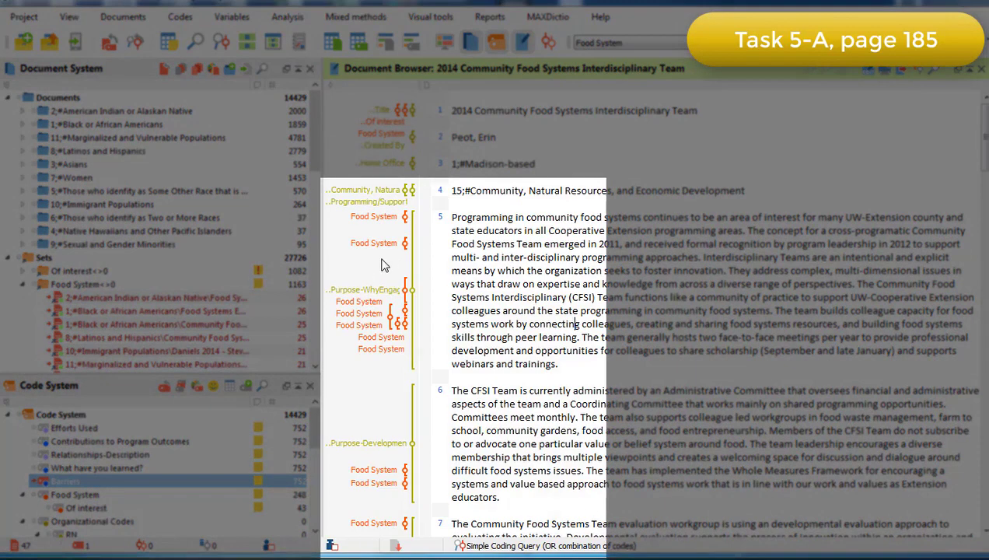
right_click(386, 266)
click(397, 369)
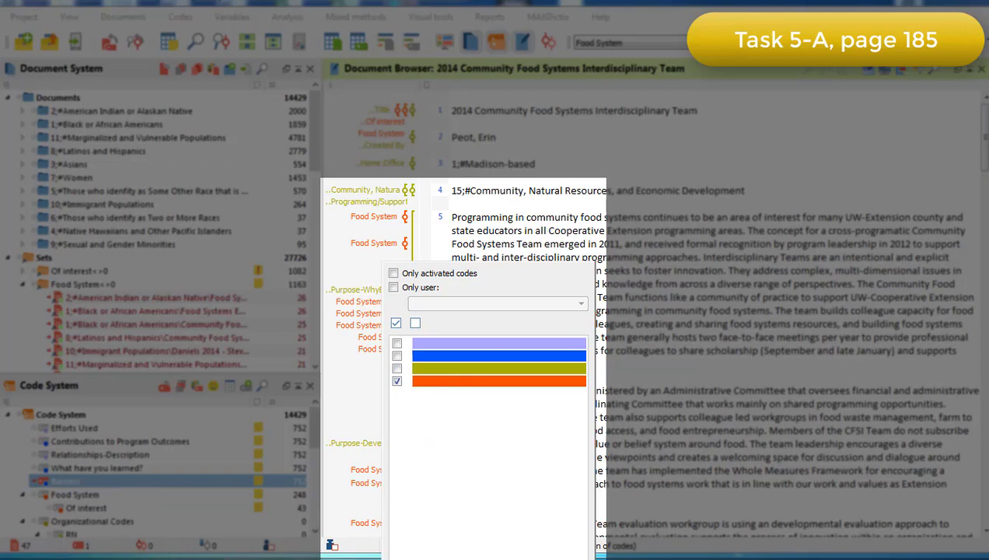
click(337, 447)
- Scroll down the narrative and select lines 12 through 15
scroll(664, 269, down, 8)
scroll(664, 270, down, 3)
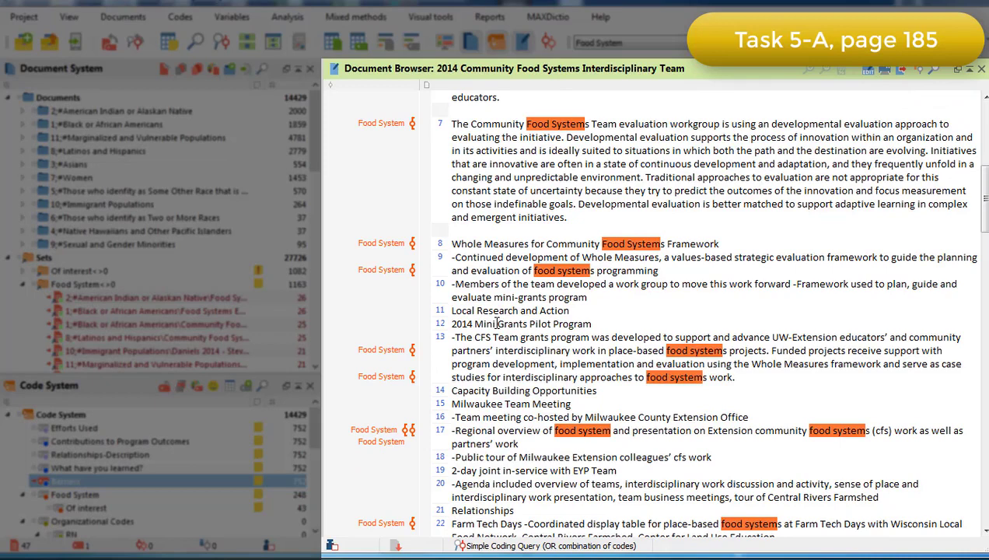
drag(496, 323, 572, 404)
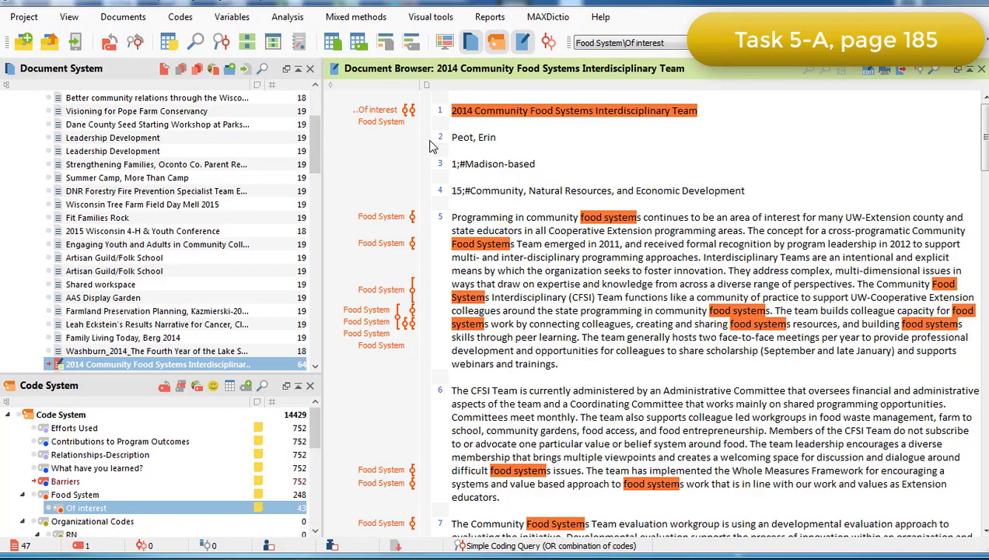
- Select the line 1 title segment carrying the Of interest coding
click(379, 113)
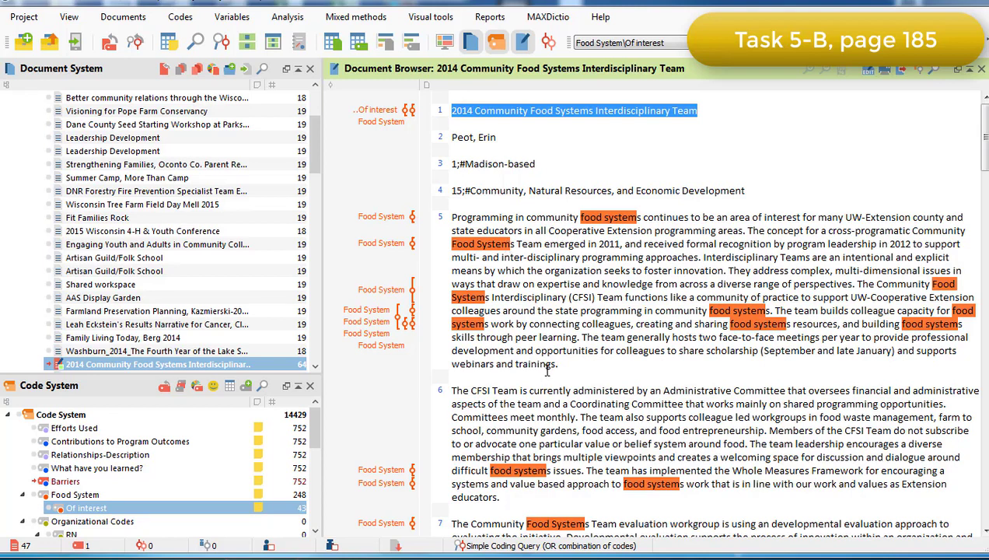
- Collapse the Some Other Race group and Food System<>0, then expand Of interest<>0
scroll(303, 132, up, 3)
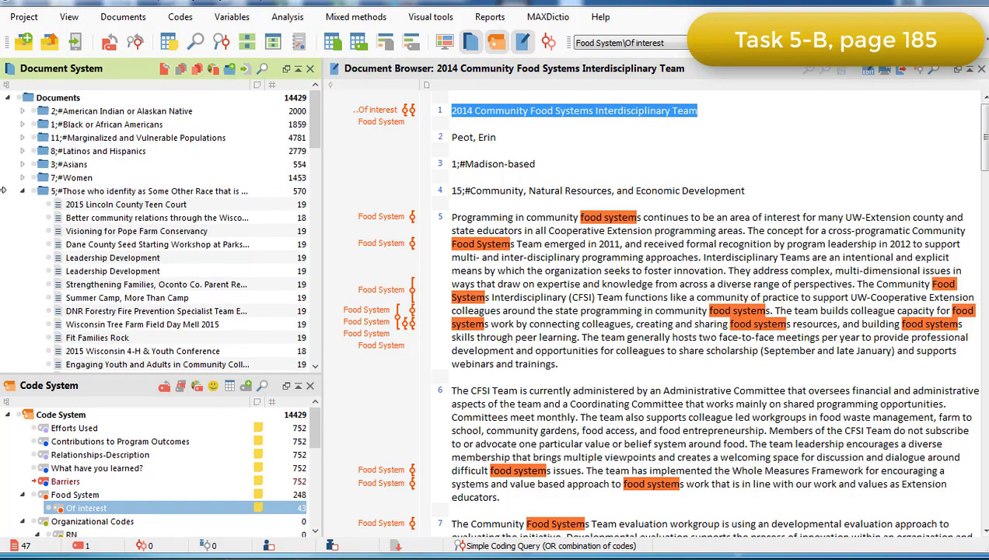
click(22, 191)
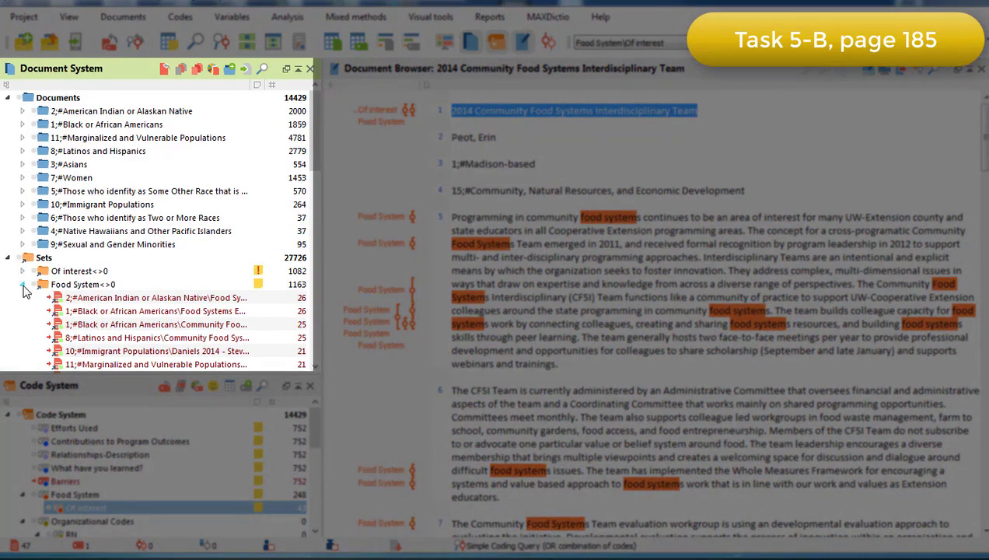
click(23, 284)
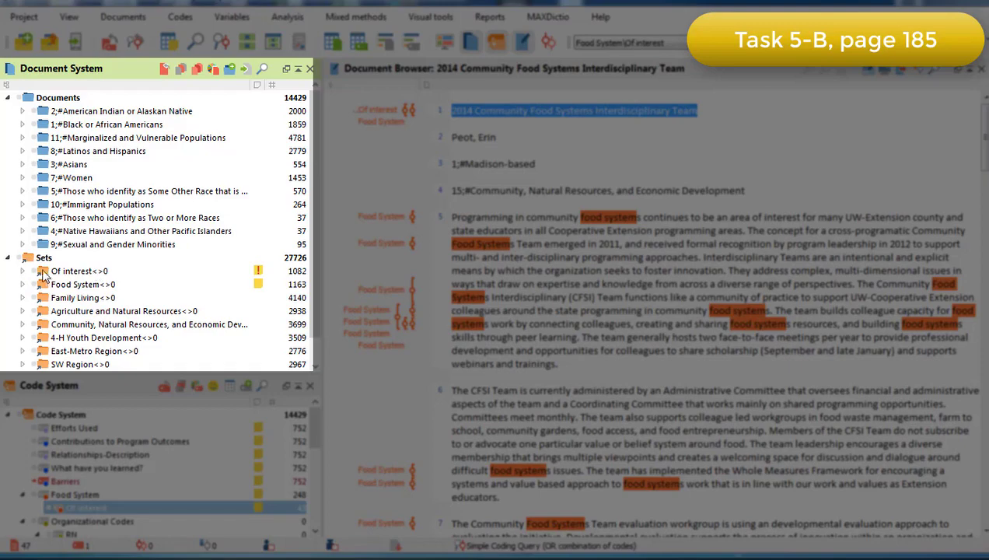
click(22, 270)
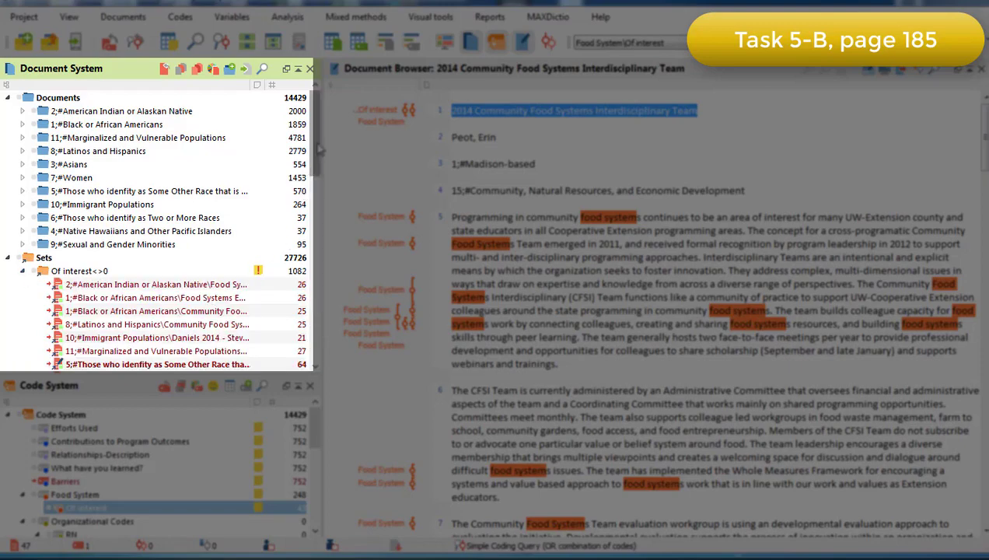
mouse_move(319, 151)
mouse_down()
mouse_move(310, 274)
mouse_move(305, 148)
mouse_up()
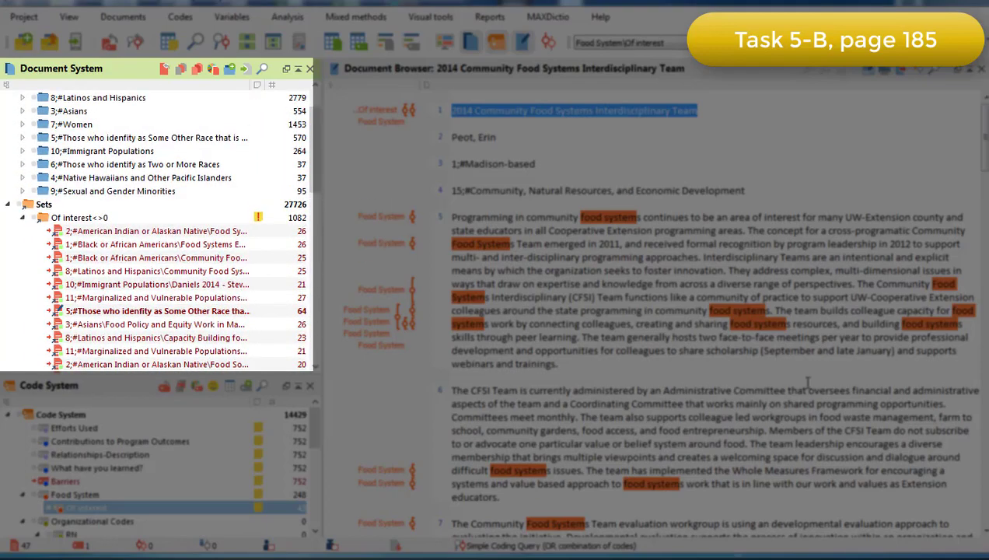